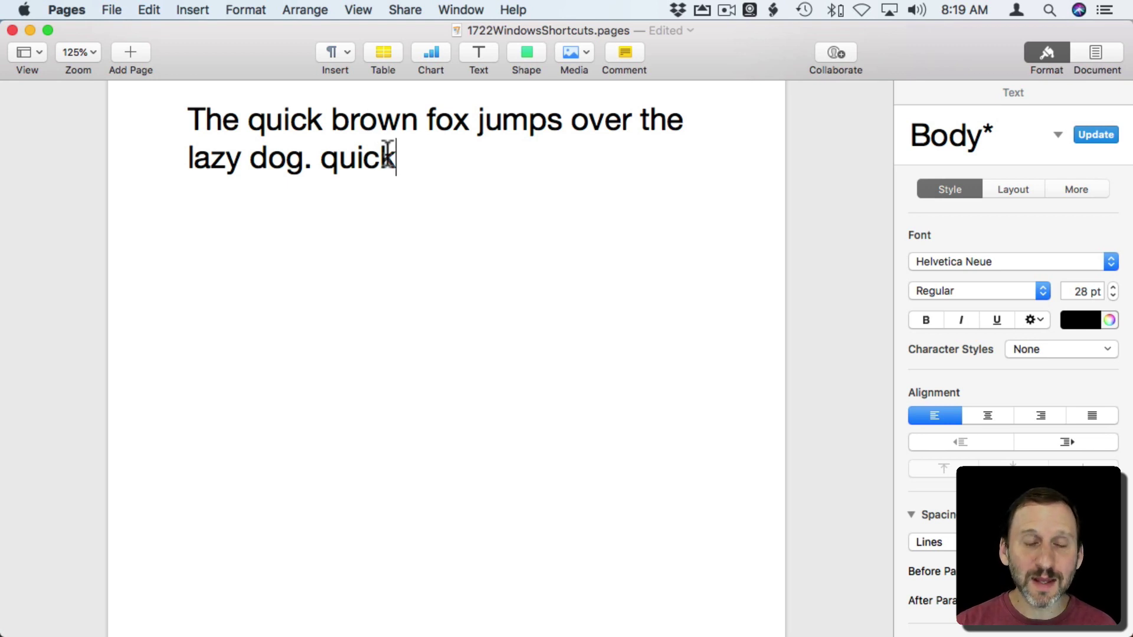
- Delete all the text in the document and undo the deletion
key(super+a)
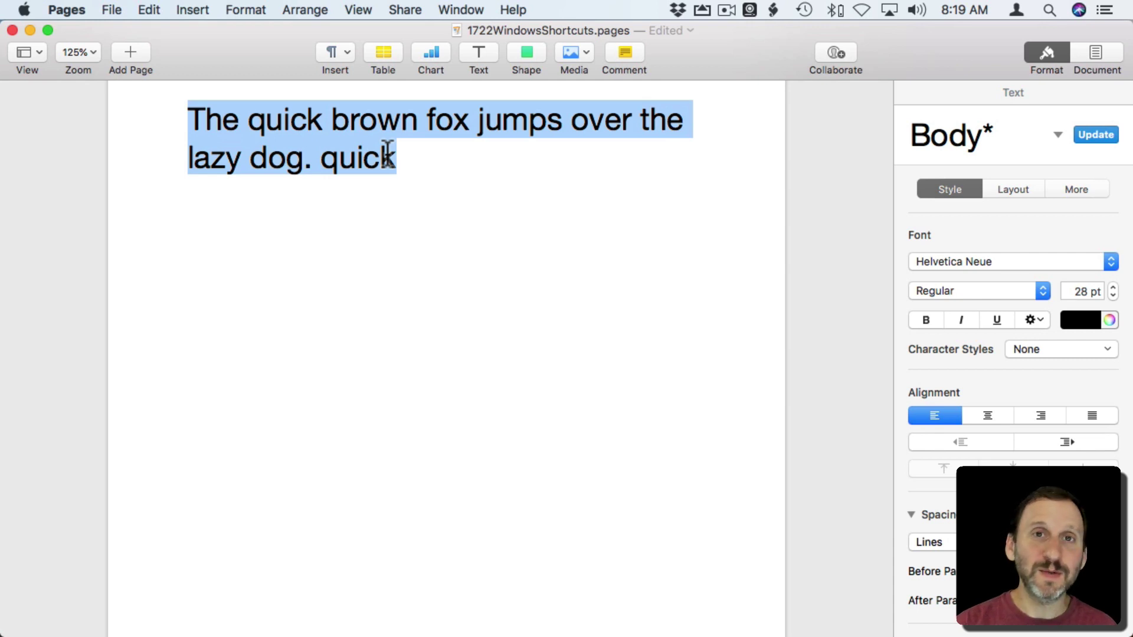
key(BackSpace)
key(super)
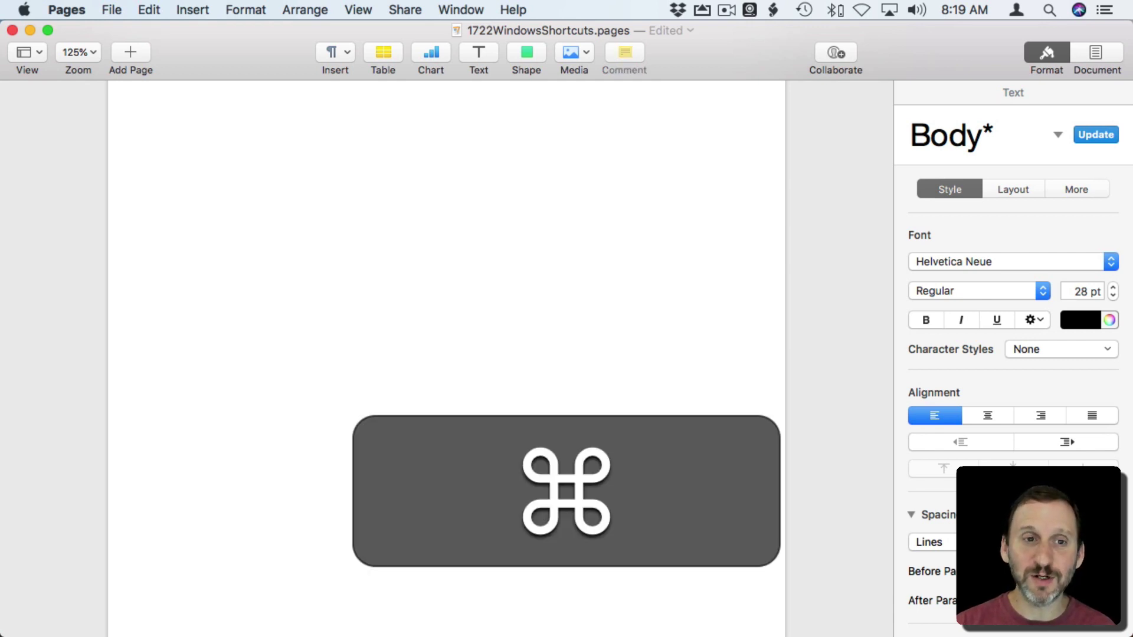
key(super+z)
click(459, 159)
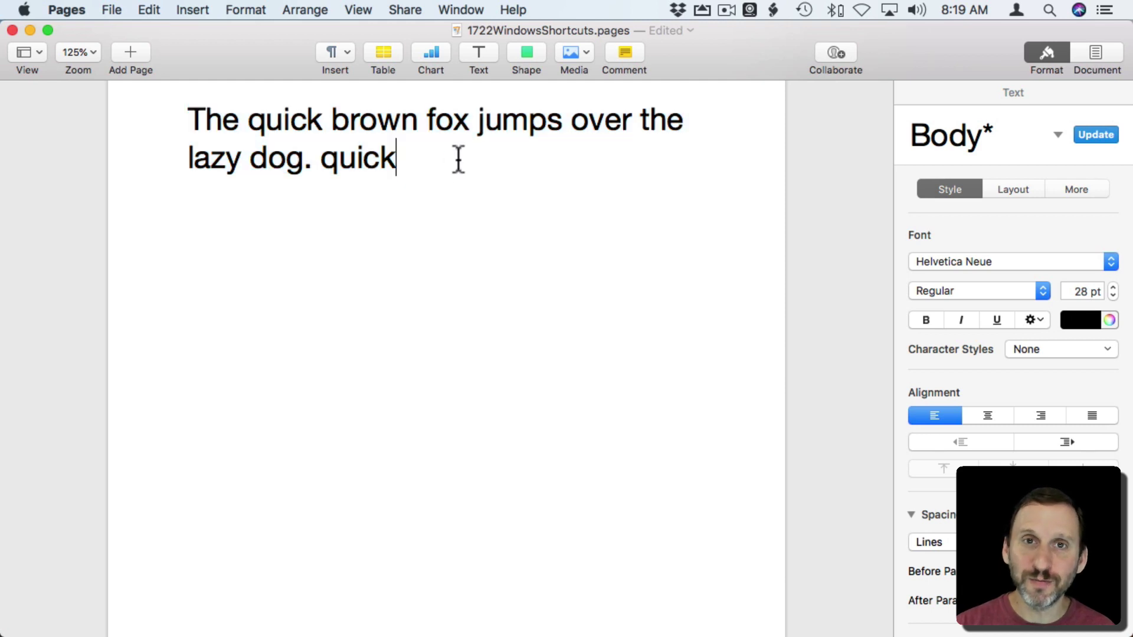
- Replace the stray word "quick" after "lazy dog." with "New text."
double_click(352, 157)
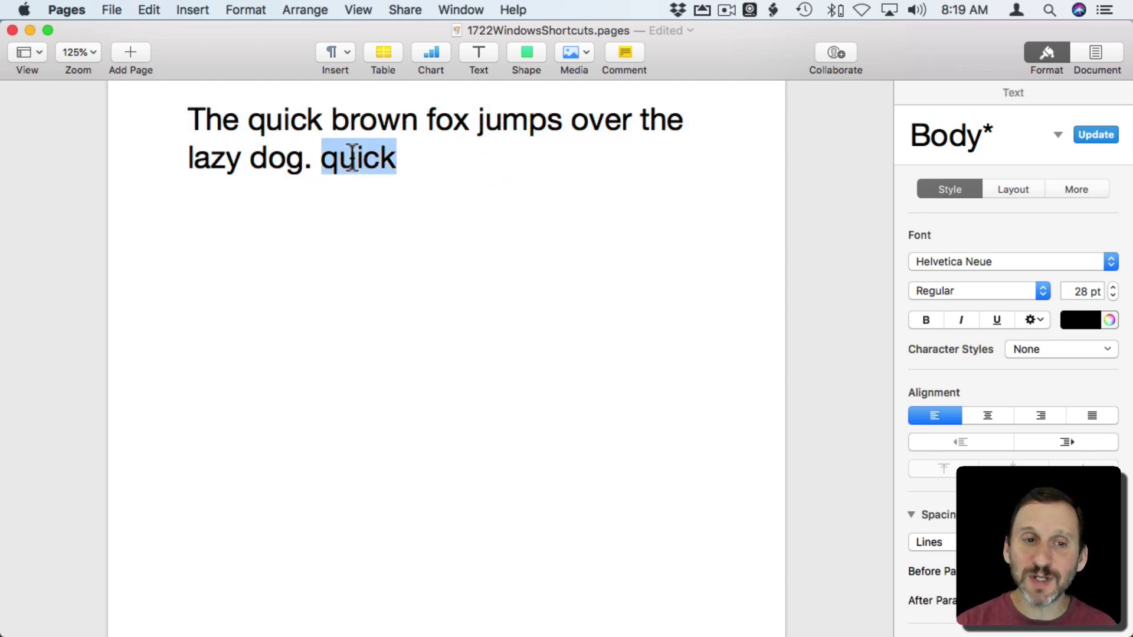
key(BackSpace)
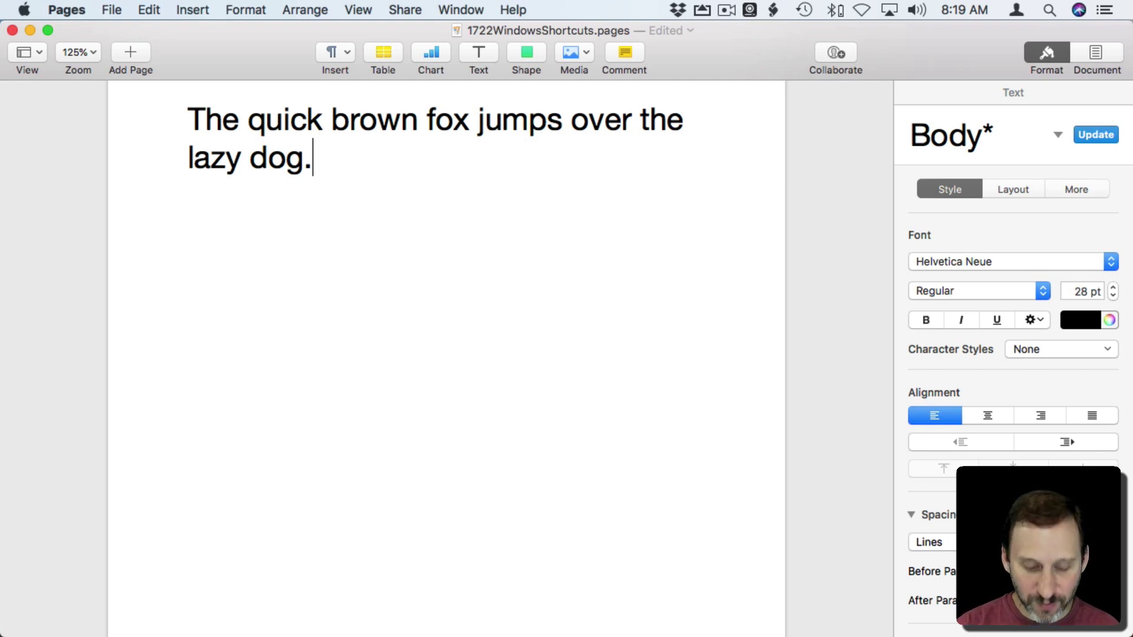
text(New text.)
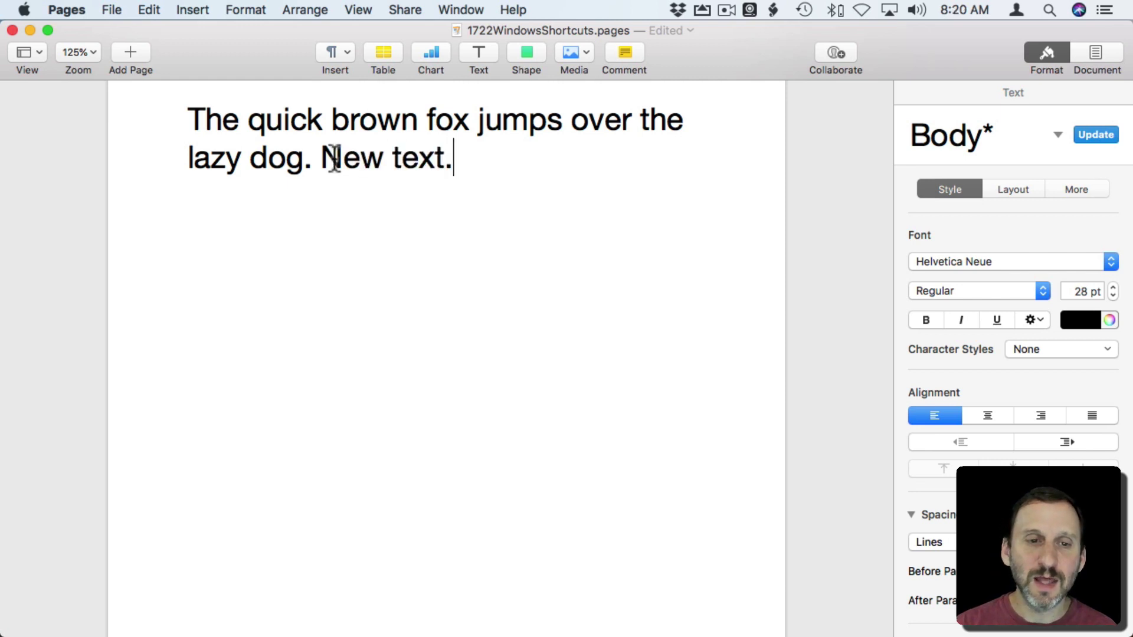
- Delete "New text." at the end of the paragraph, using undo and redo once on the deletion
shift+click(334, 158)
key(shift+BackSpace)
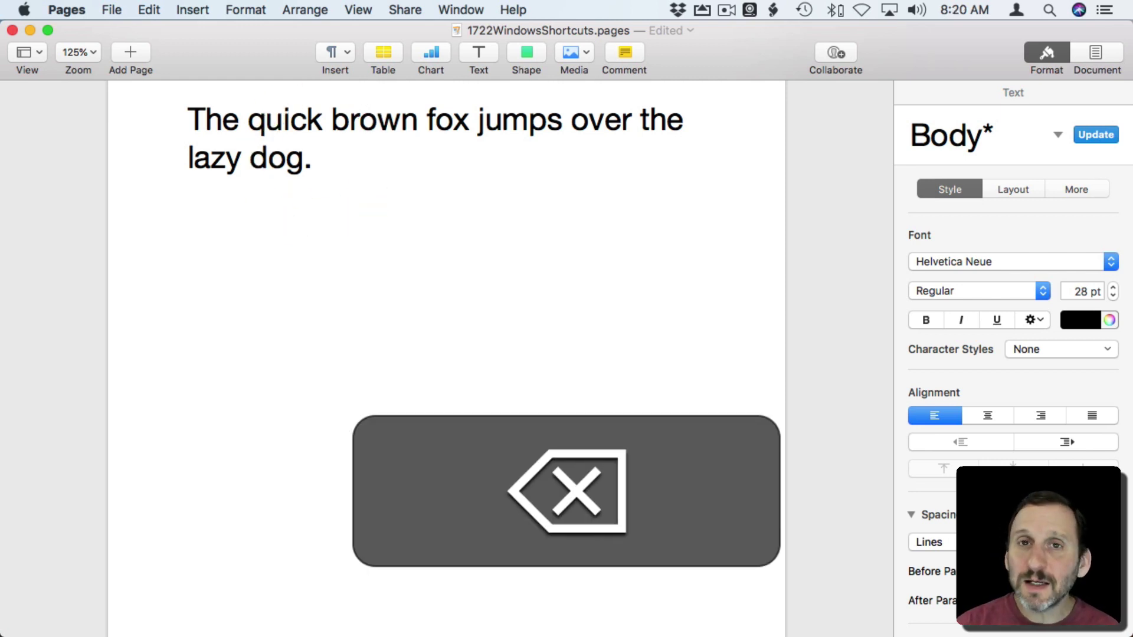
key(super+z)
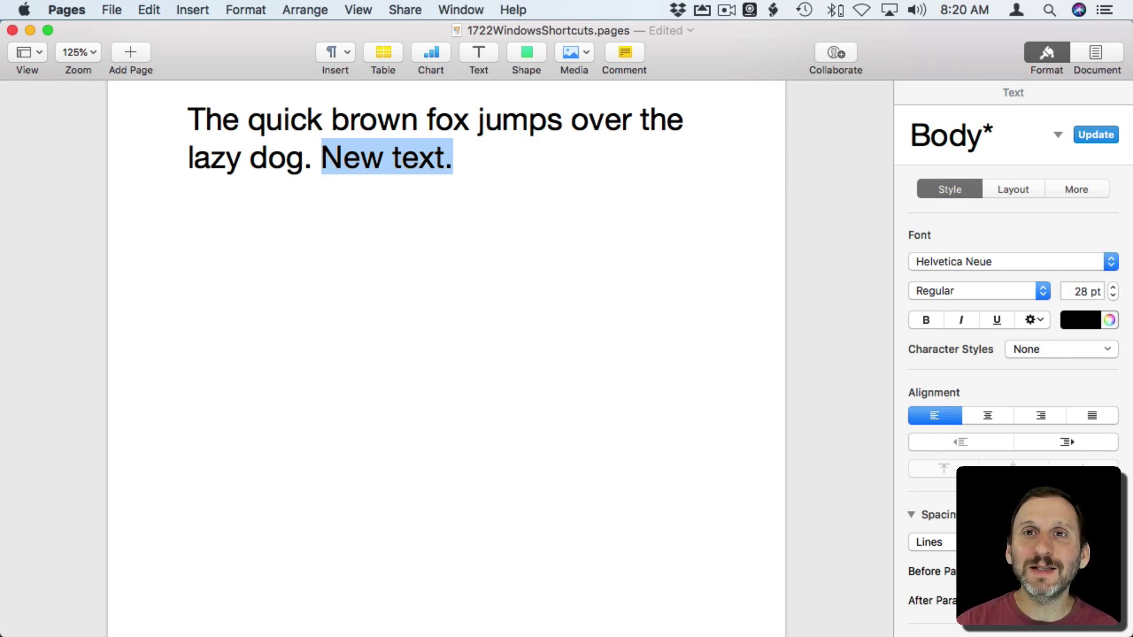
key(shift+super)
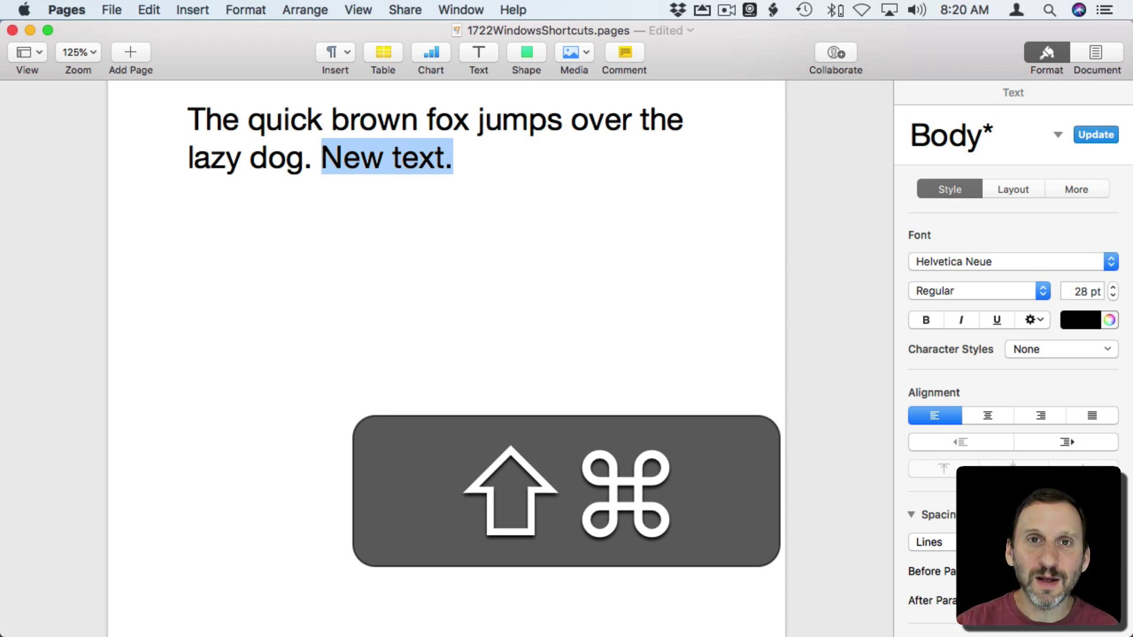
key(shift+super+z)
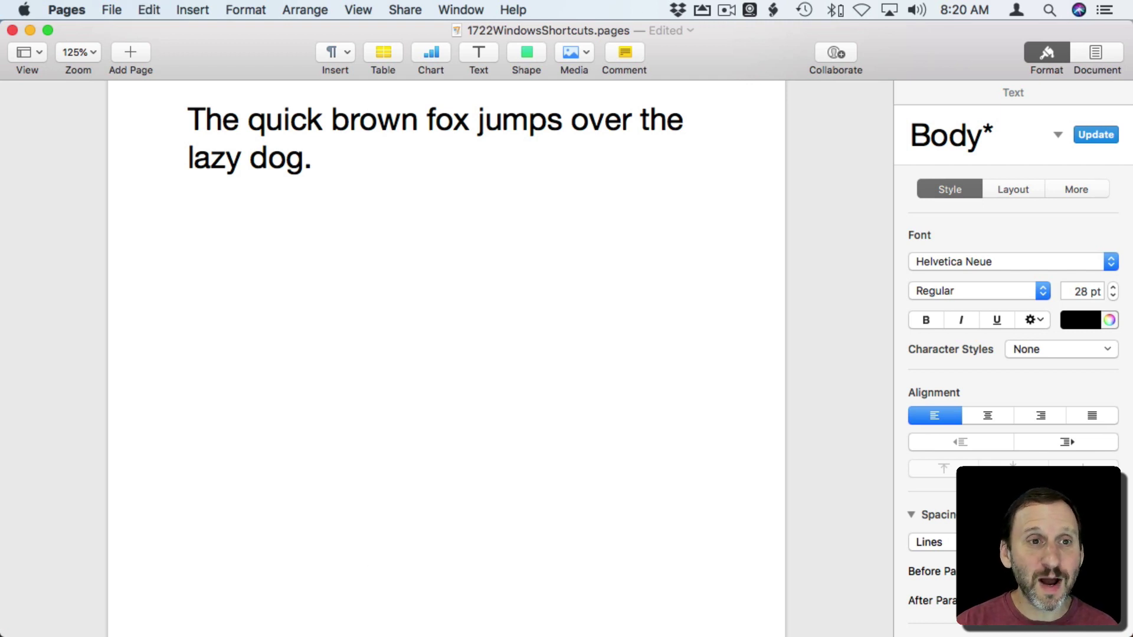
click(152, 10)
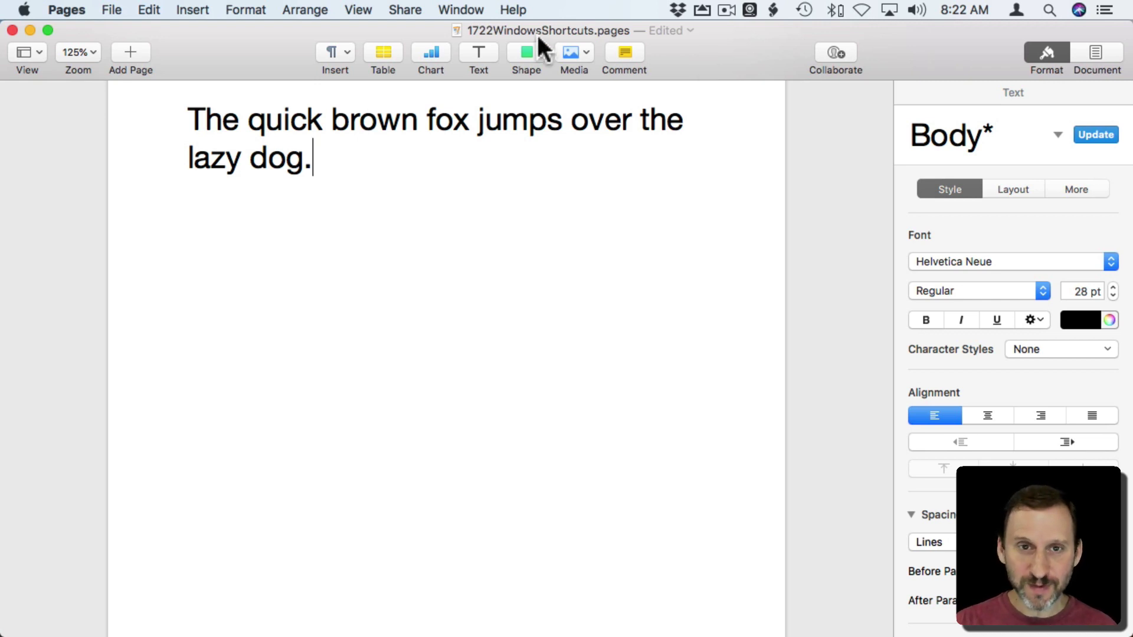
click(520, 8)
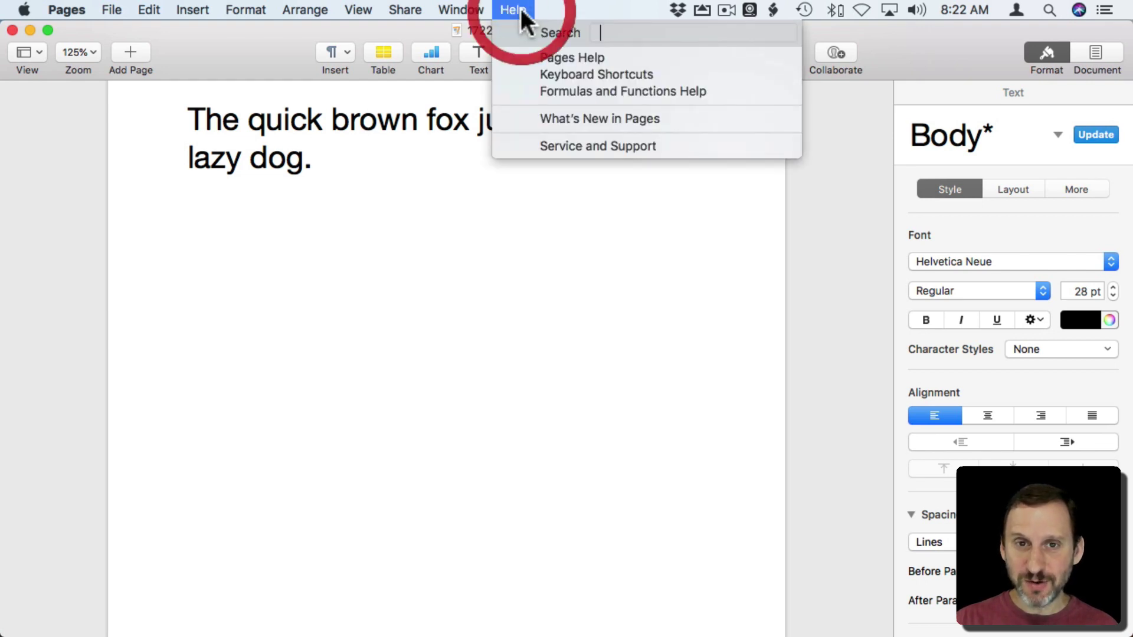
click(561, 13)
click(518, 7)
click(519, 6)
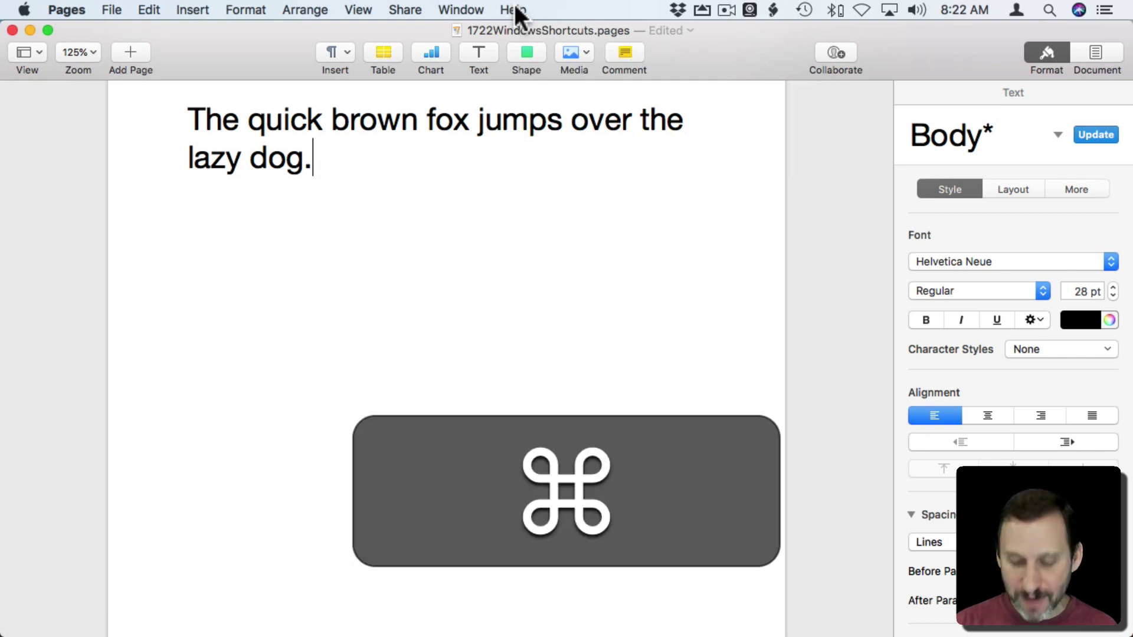
- Browse the Help entries between Pages Help and Formulas and Functions Help without choosing one
key(shift+super+slash)
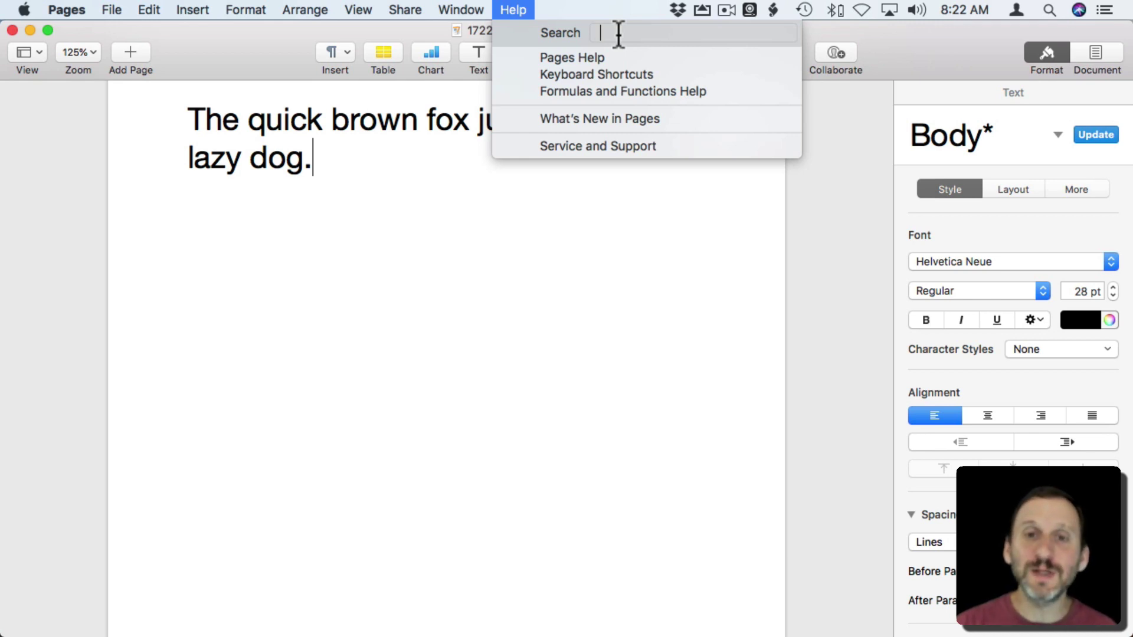
key(Down)
key(Down)
key(Down)
key(Down)
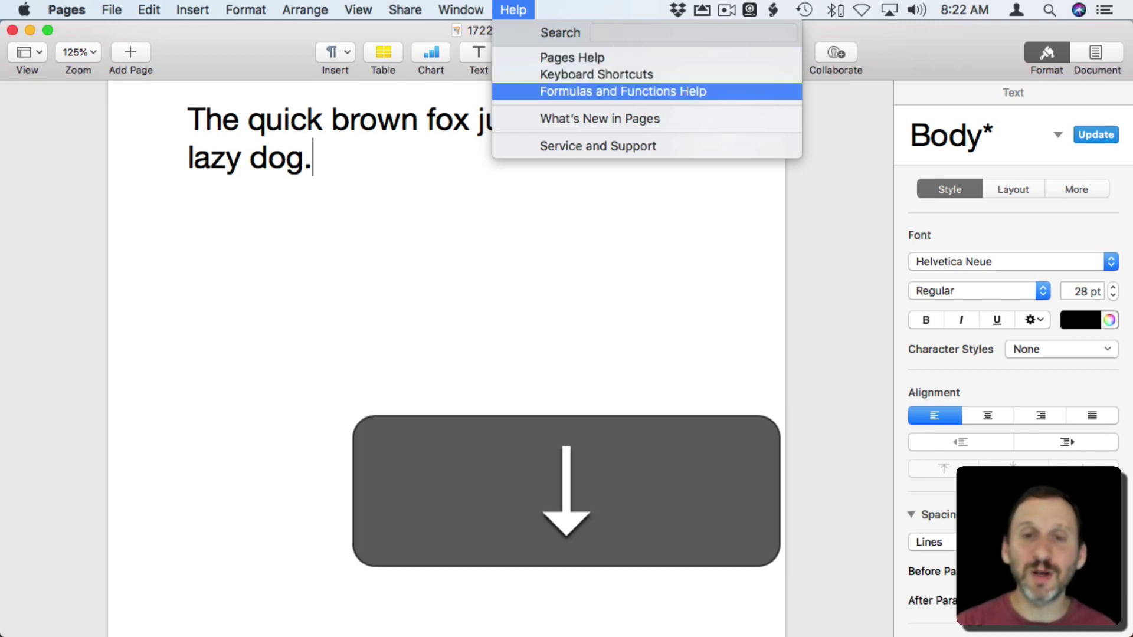
key(Up)
key(Up)
key(Up)
key(Down)
key(Down)
key(Down)
key(Up)
key(Up)
key(Up)
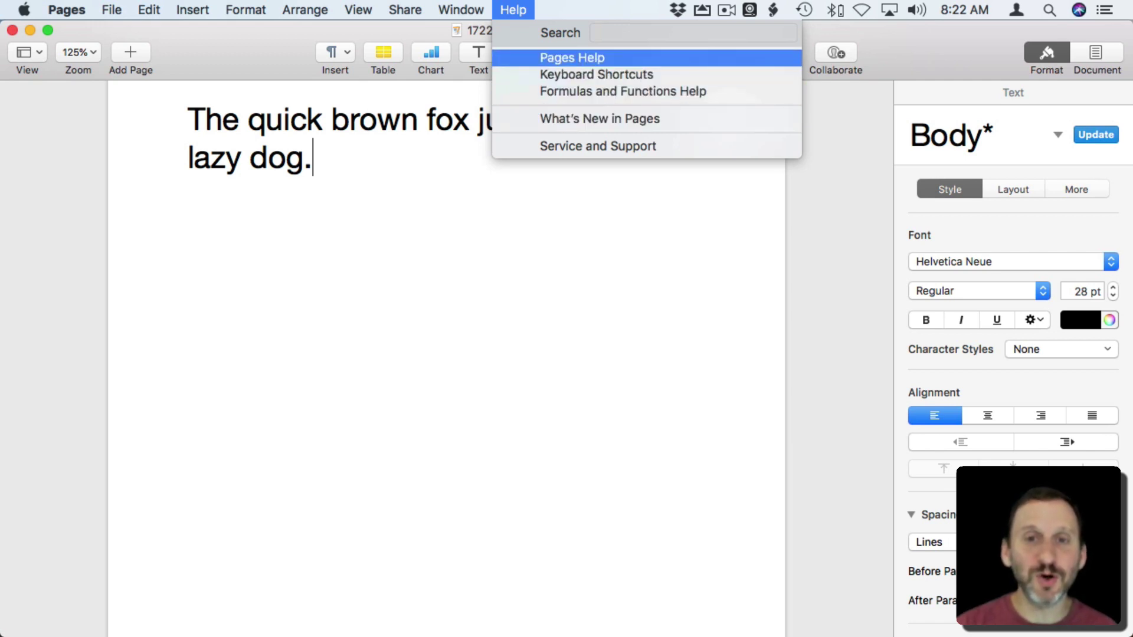
click(541, 218)
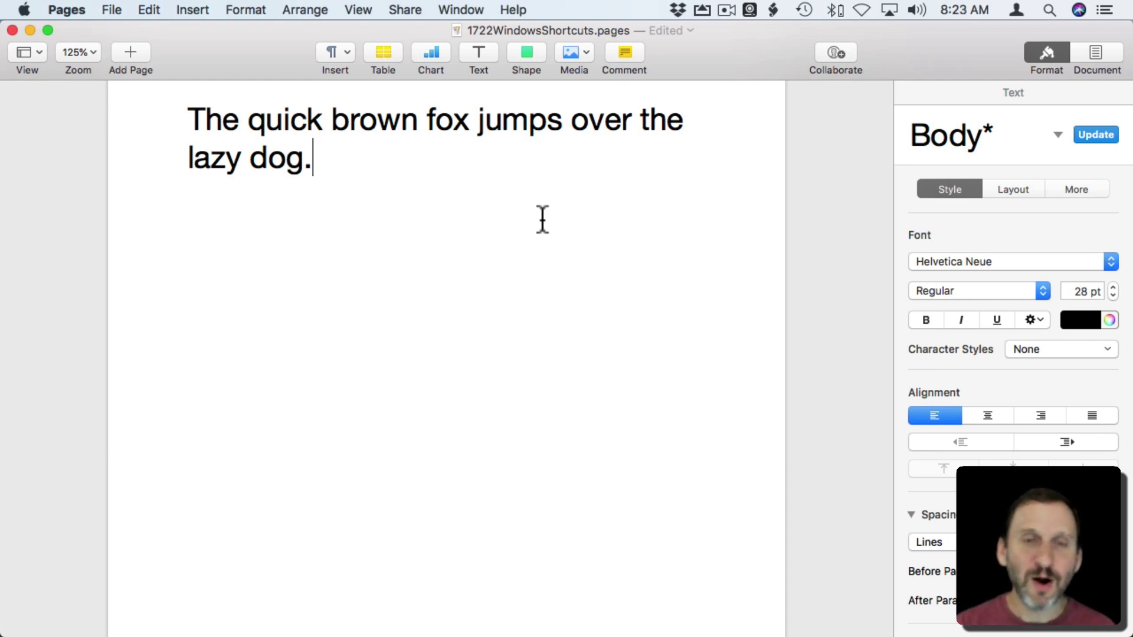
- Cycle through the running applications past TextEdit, Preview and Finder, staying in Pages
key(super+Tab)
key(super+Tab)
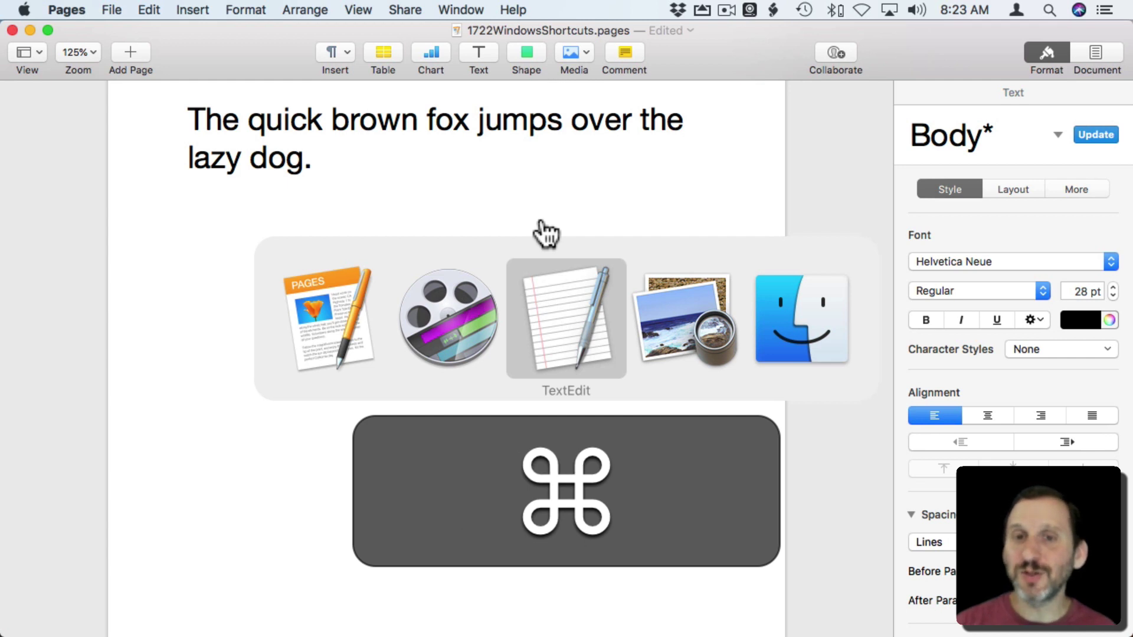
key(super+Tab)
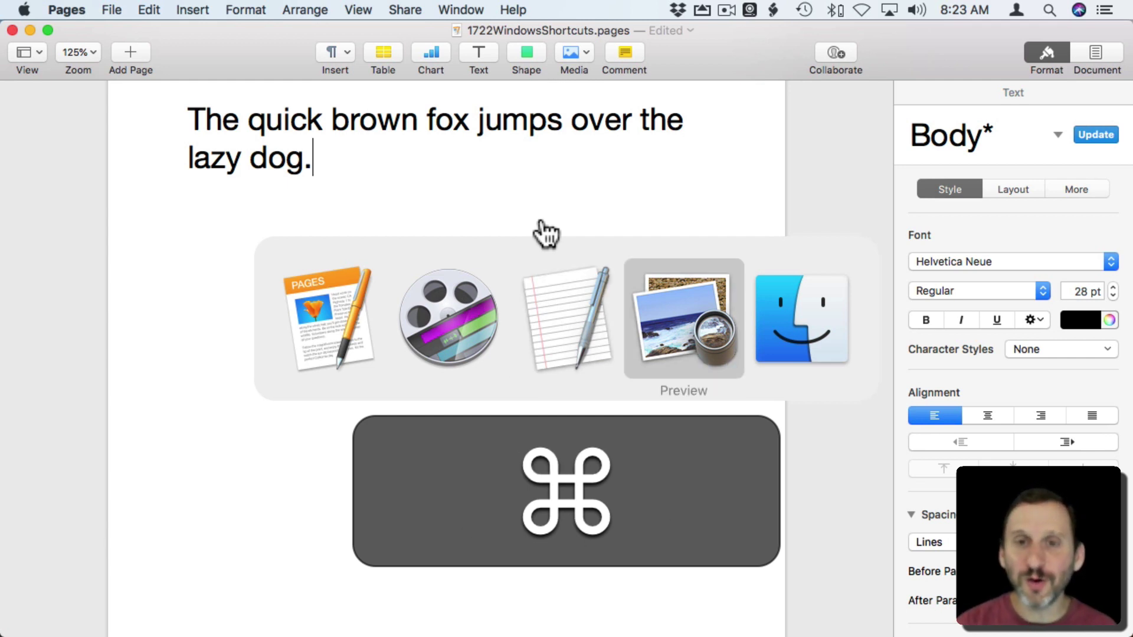
key(super+Tab)
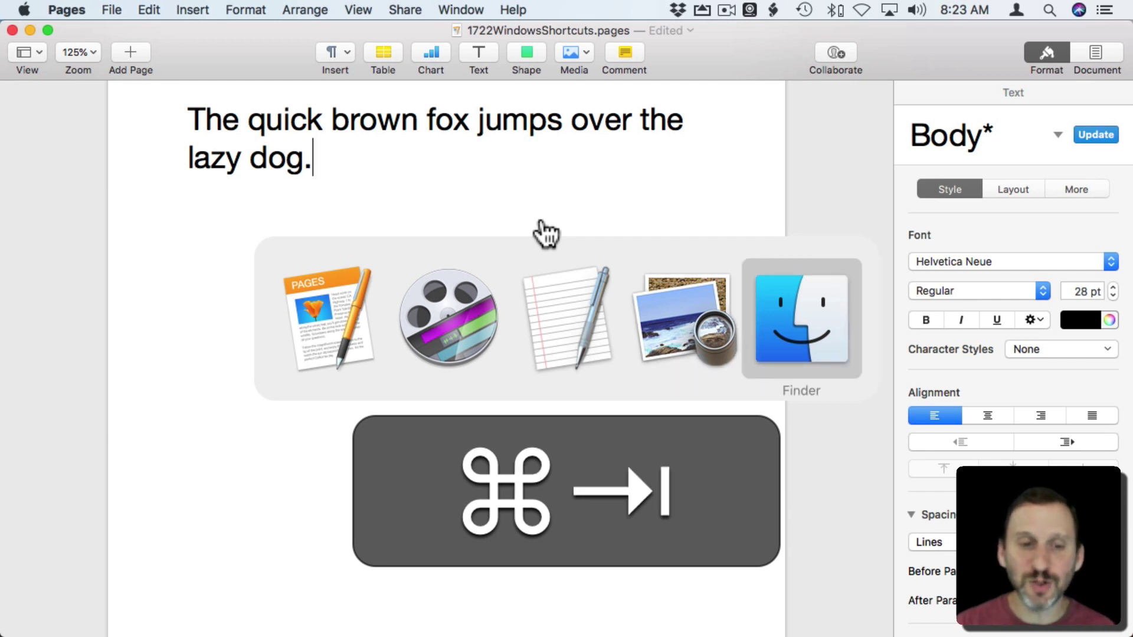
key(super+Tab)
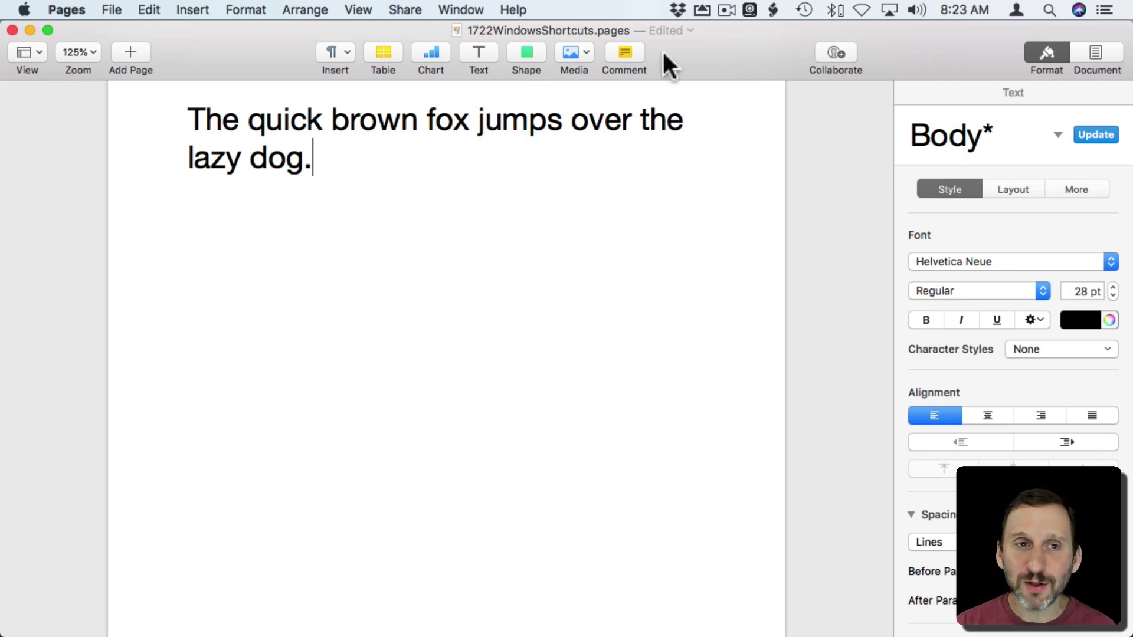
- Examine the document's file commands from Close to Page Setup, and quit Pages
click(123, 11)
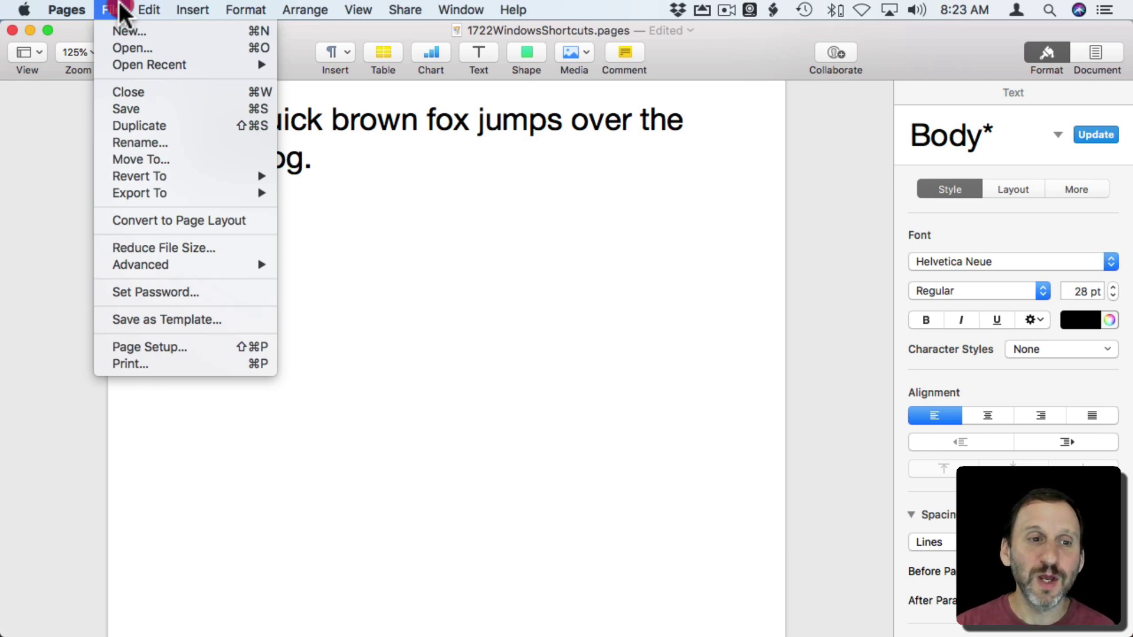
drag(123, 8, 151, 92)
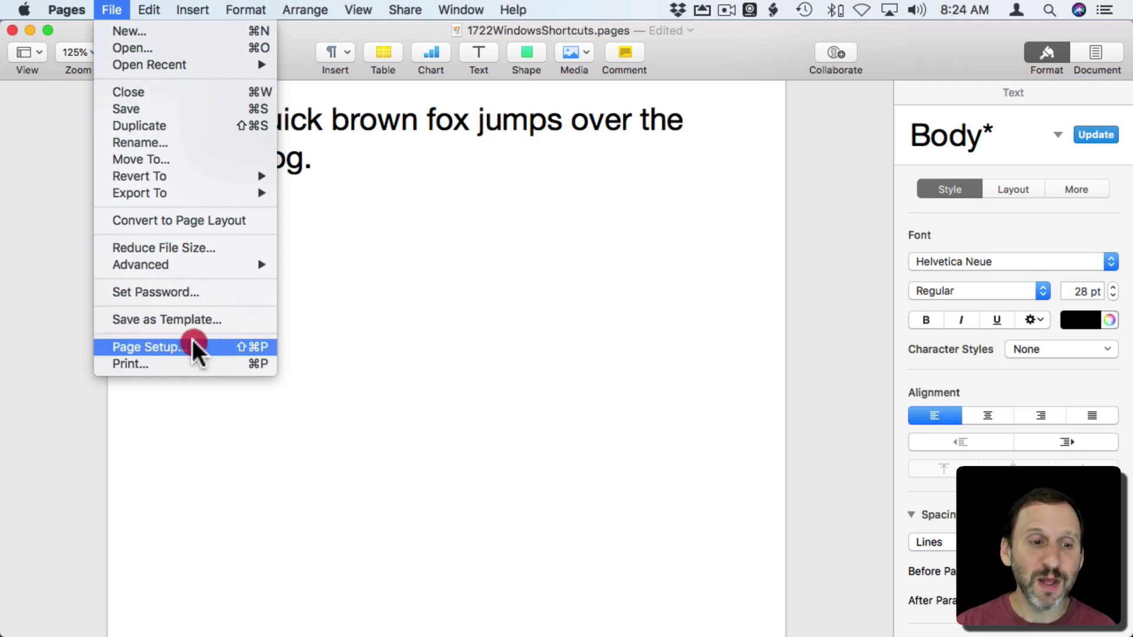
mouse_move(59, 8)
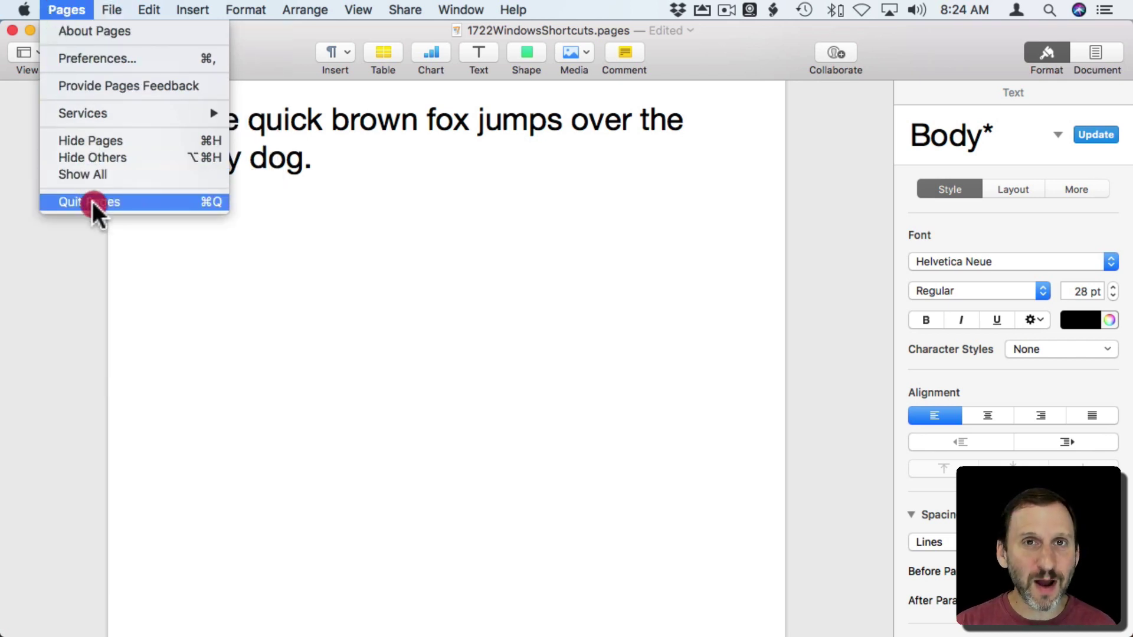
mouse_move(111, 10)
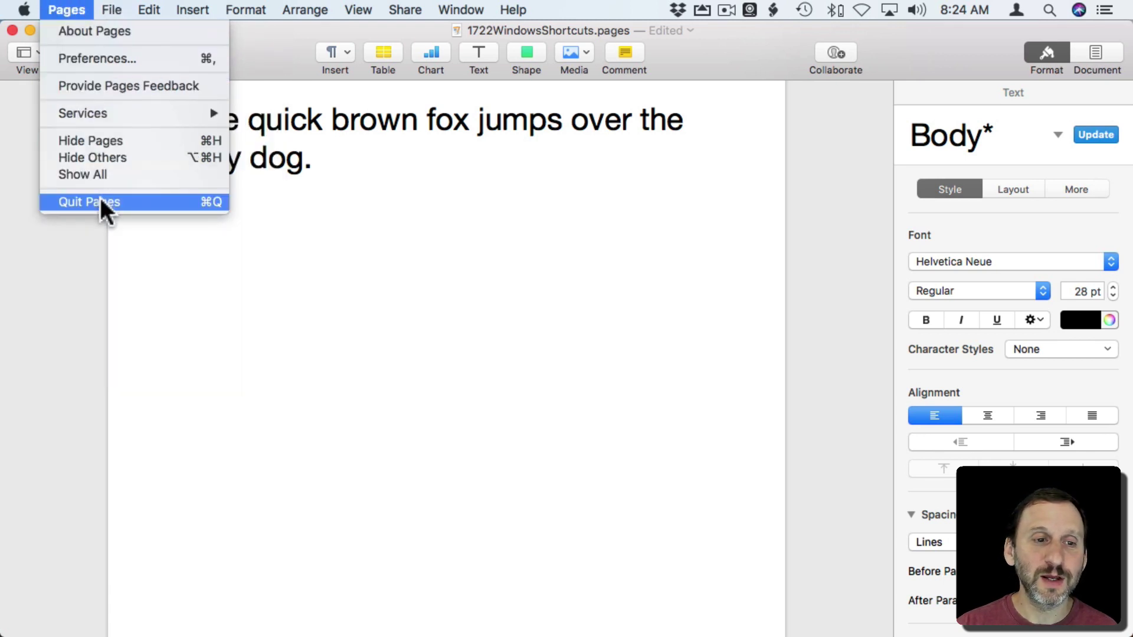
click(100, 201)
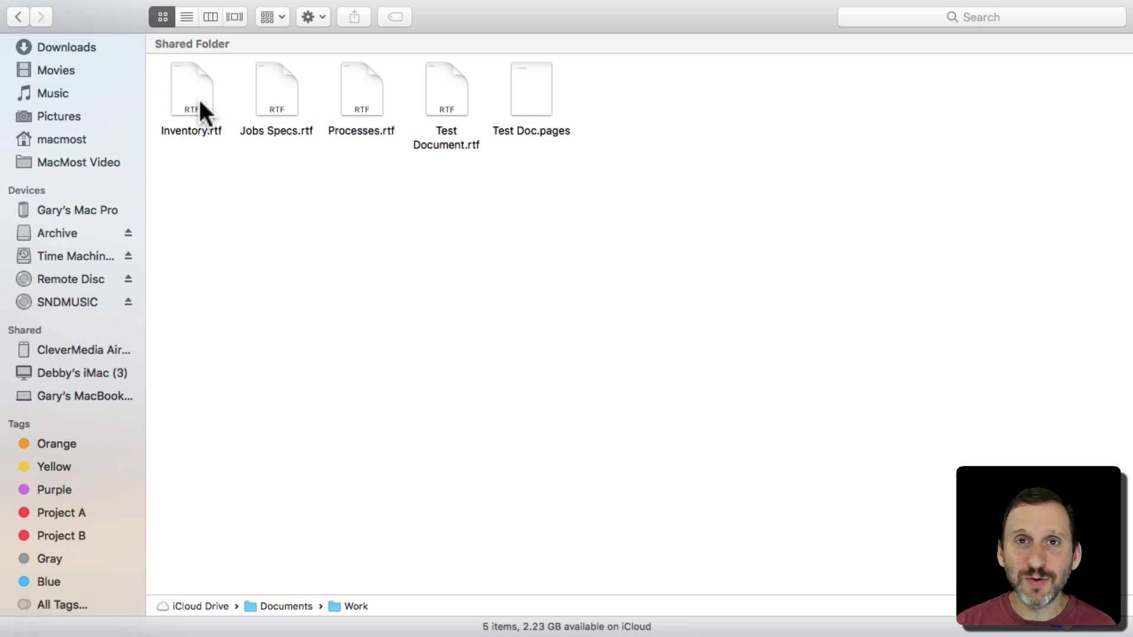
- In Finder, open the names of Inventory.rtf and Jobs Specs.rtf for editing in turn, leaving both names as they are
click(200, 101)
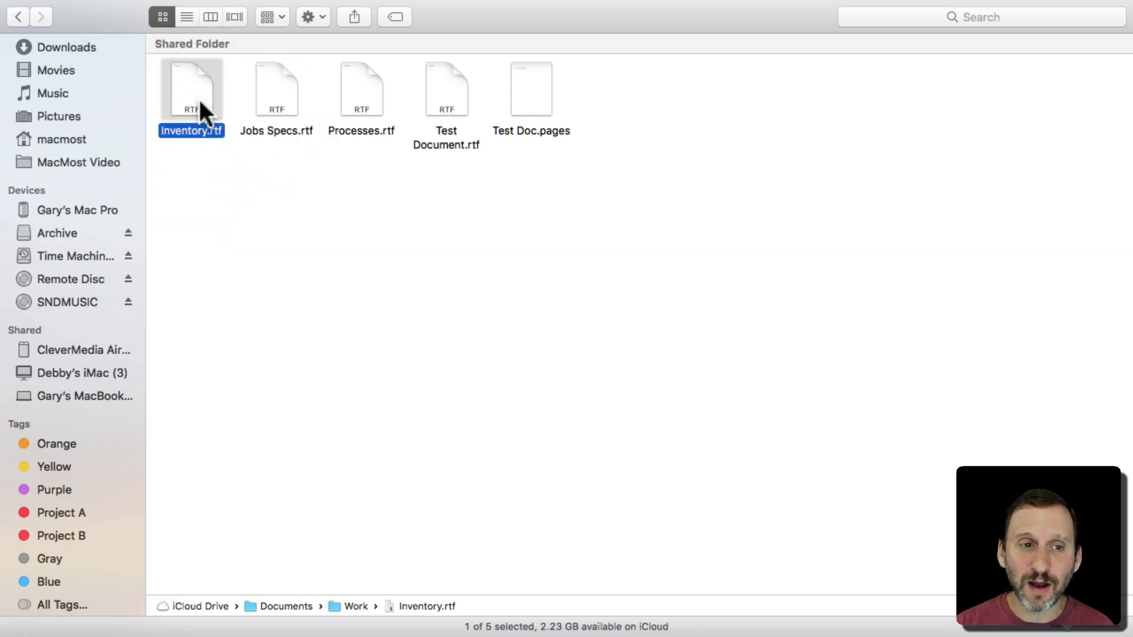
click(177, 130)
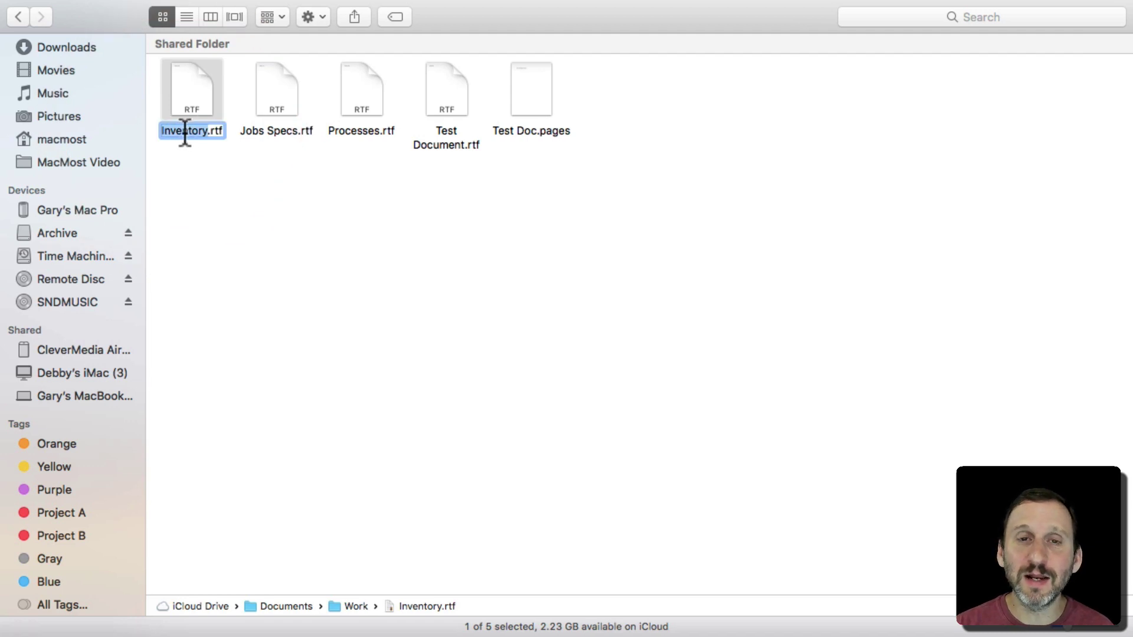
click(286, 94)
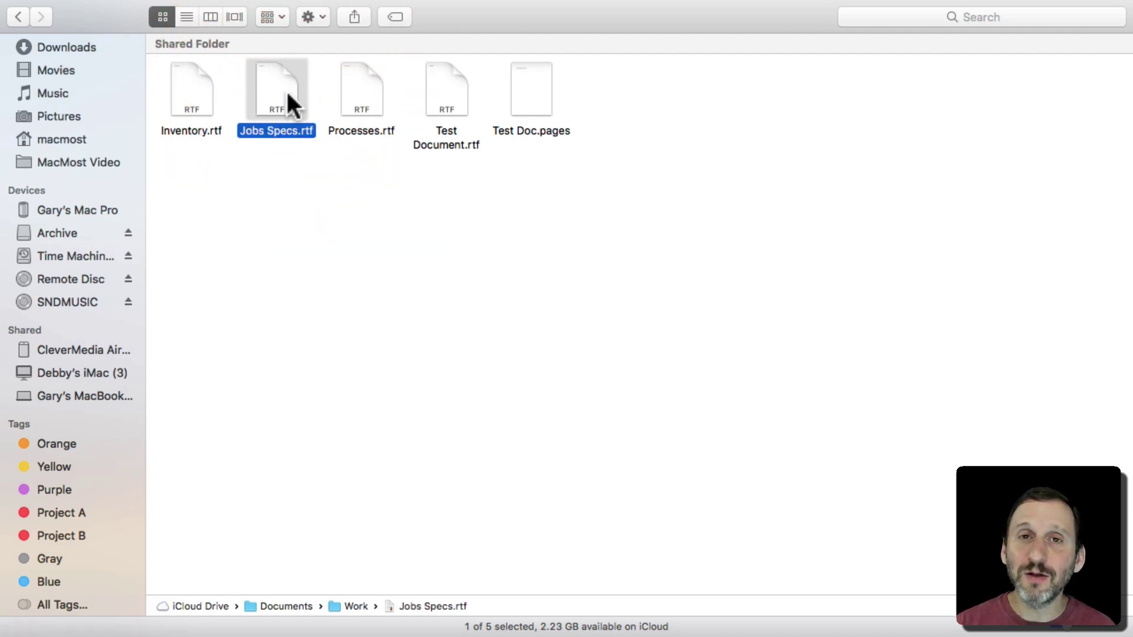
key(Return)
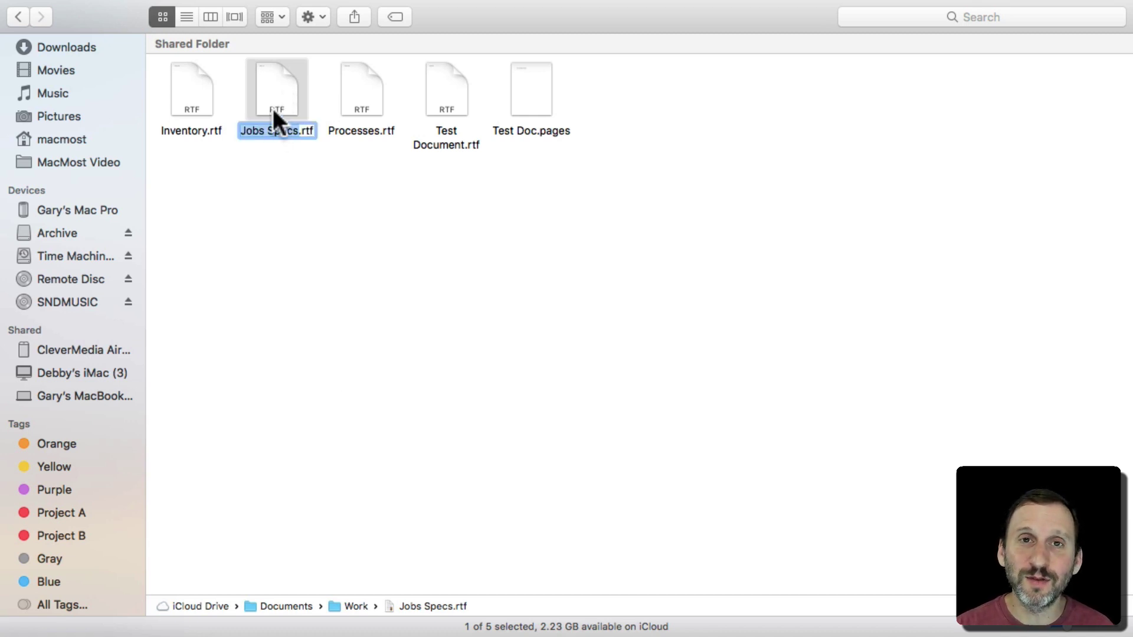
click(285, 152)
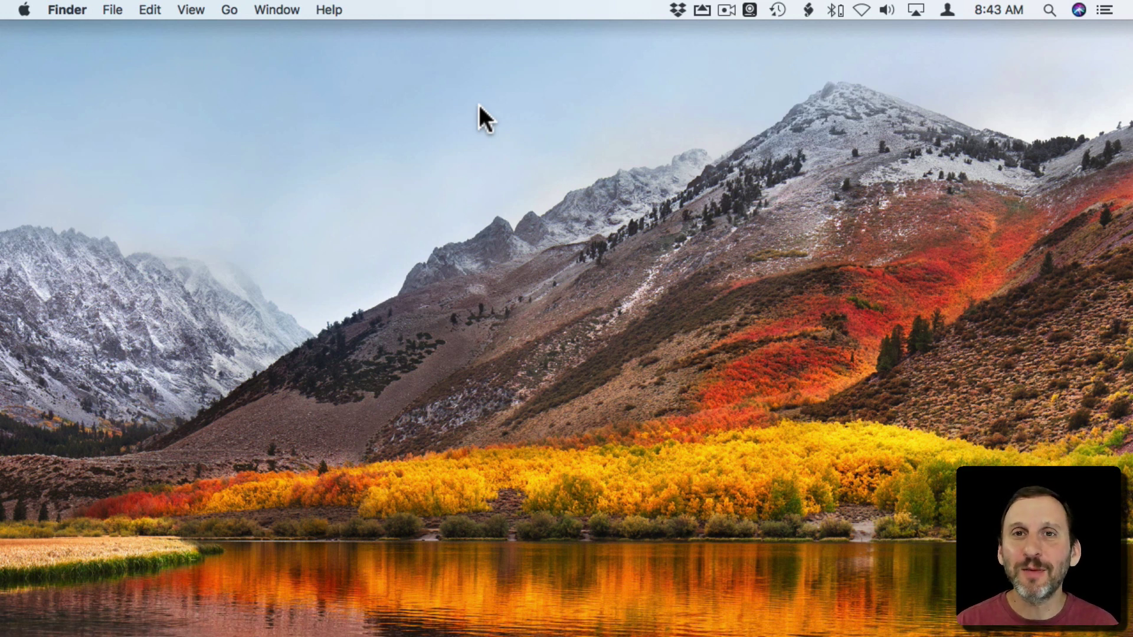
- Bring up the Force Quit Applications window and select ScreenFlow in it
key(super)
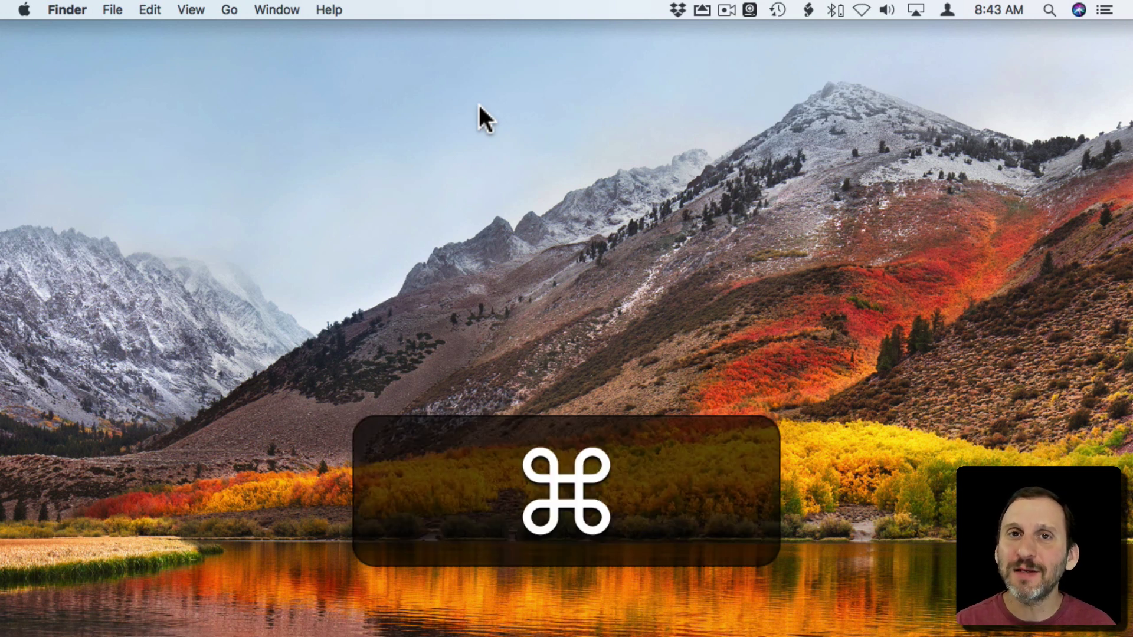
key(alt)
key(super+alt+Escape)
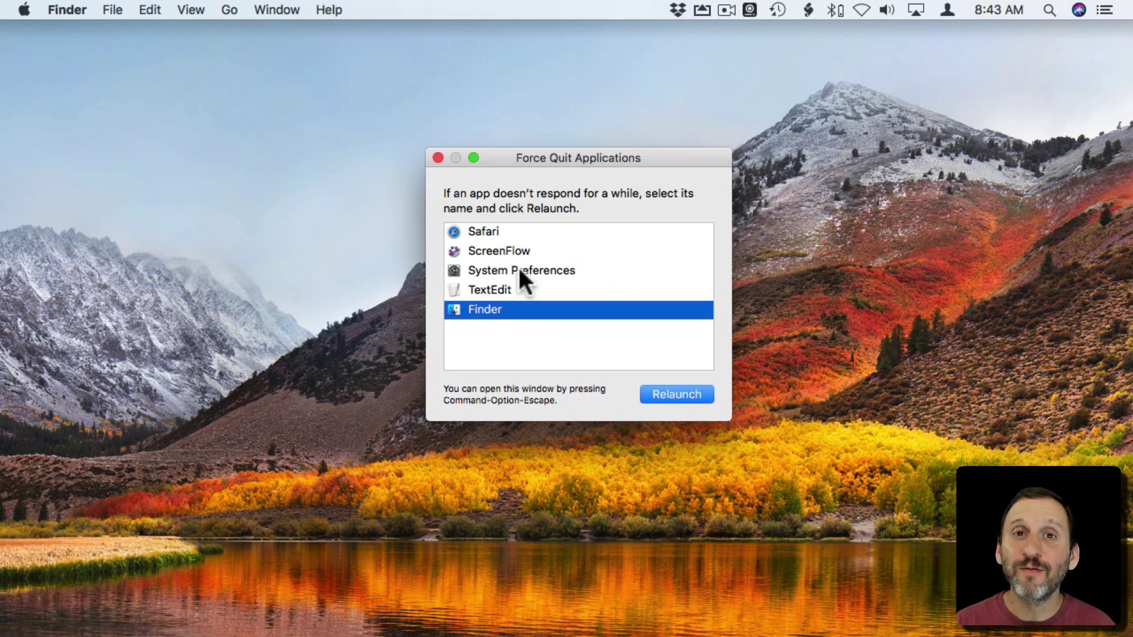
click(502, 252)
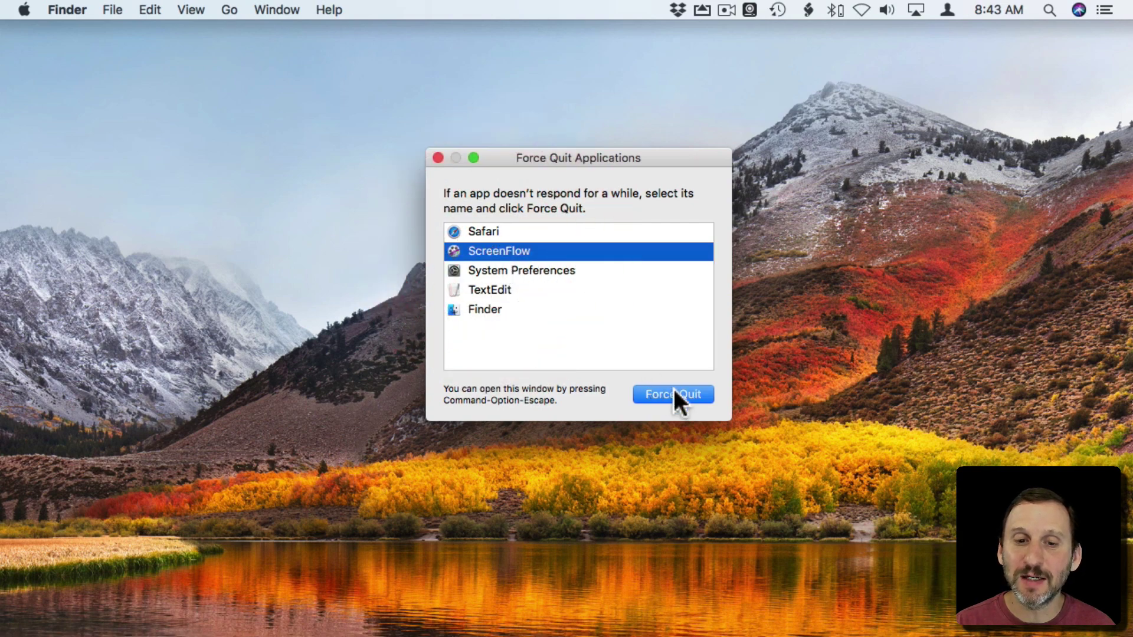